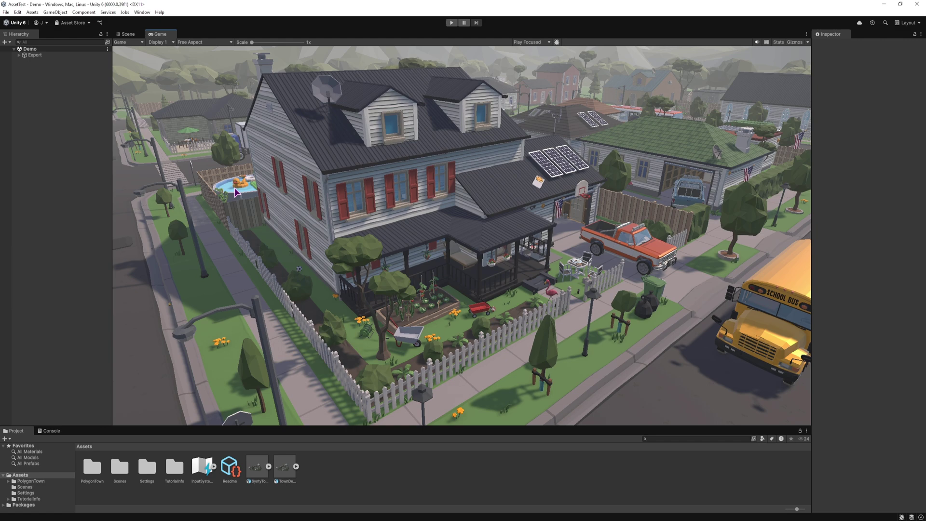
Step: Switch from the game preview to the scene view and look around the town's streets and houses
left_click(127, 33)
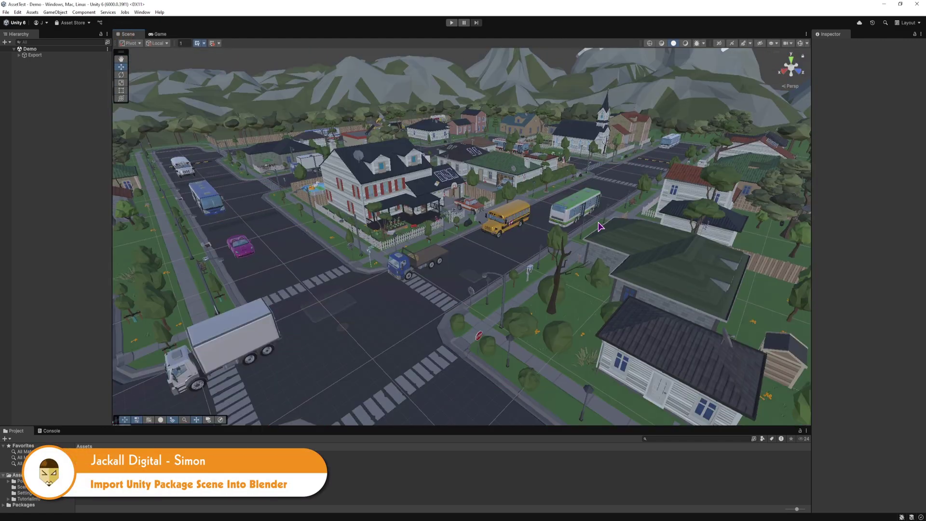
right_click_drag(574, 250, 468, 262)
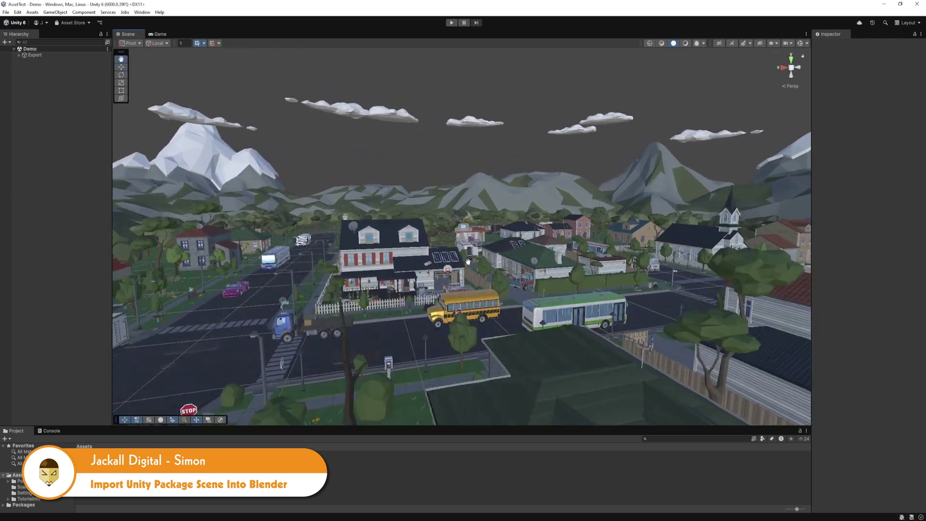
middle_click_drag(468, 262, 610, 338)
mouse_move(610, 338)
right_mouse_down()
mouse_move(444, 324)
mouse_move(367, 358)
mouse_move(477, 323)
right_mouse_up()
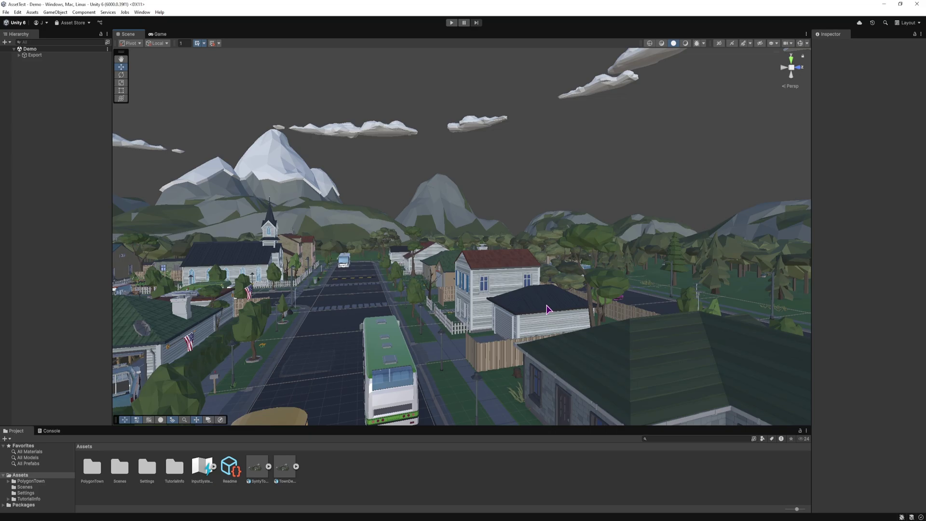
mouse_move(547, 309)
right_mouse_down()
mouse_move(260, 324)
mouse_move(550, 319)
right_mouse_up()
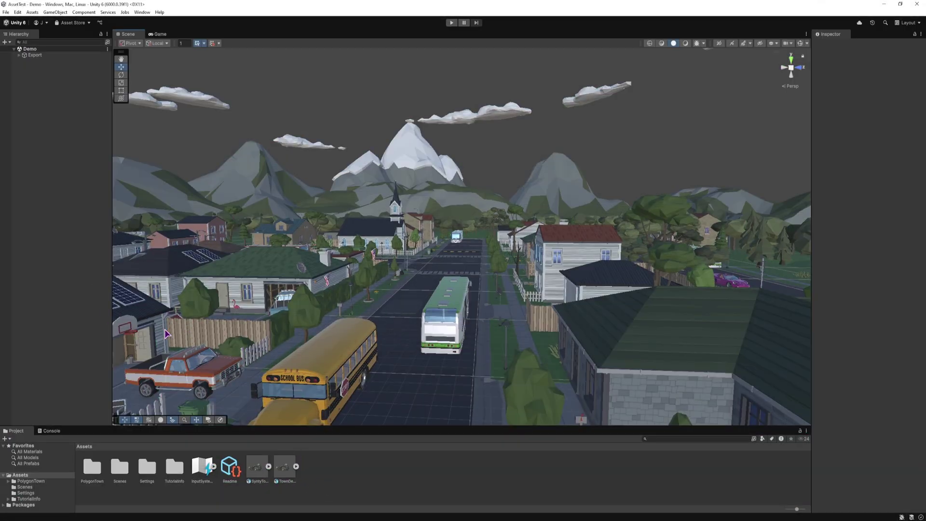
Step: Move Demo and both directional lights out of the Export object to the scene root and delete Export
left_click(20, 55)
left_click(48, 73)
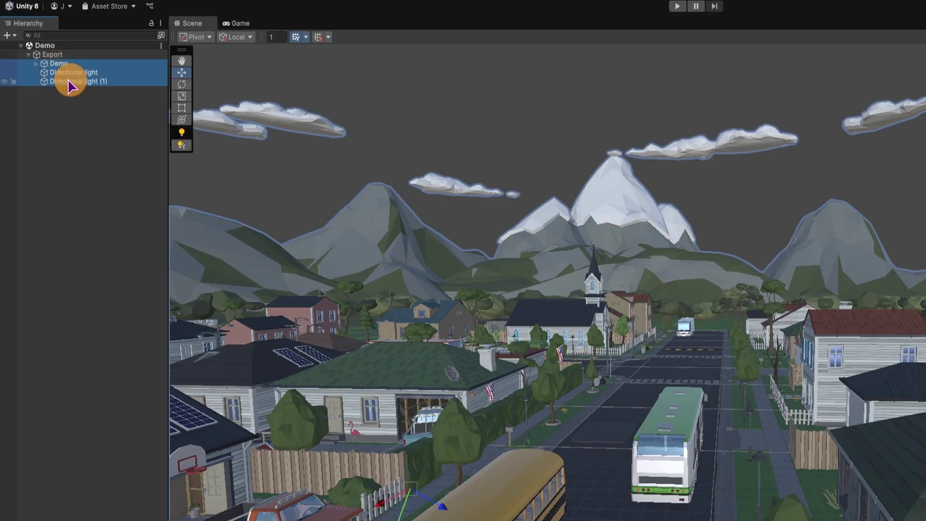
left_click(39, 62, "shift")
left_click_drag(58, 72, 37, 46)
left_click(38, 81)
key("Delete")
left_click(105, 175)
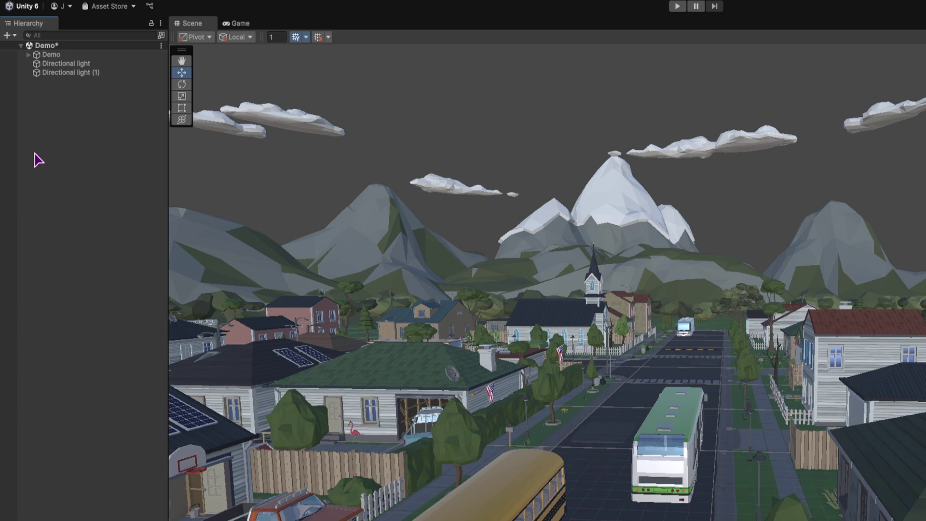
Step: Add a new directional light at the scene root, keeping its default name
right_click(59, 137)
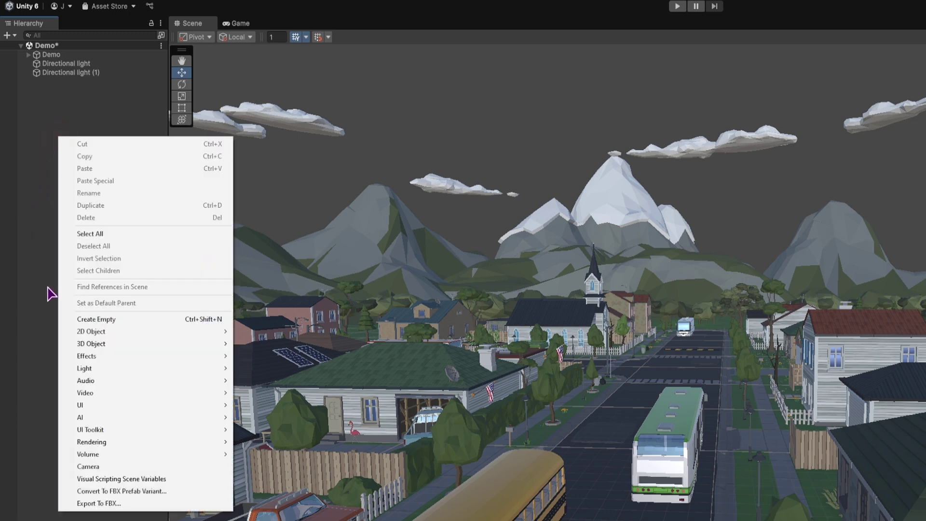
mouse_move(99, 368)
left_click(286, 367)
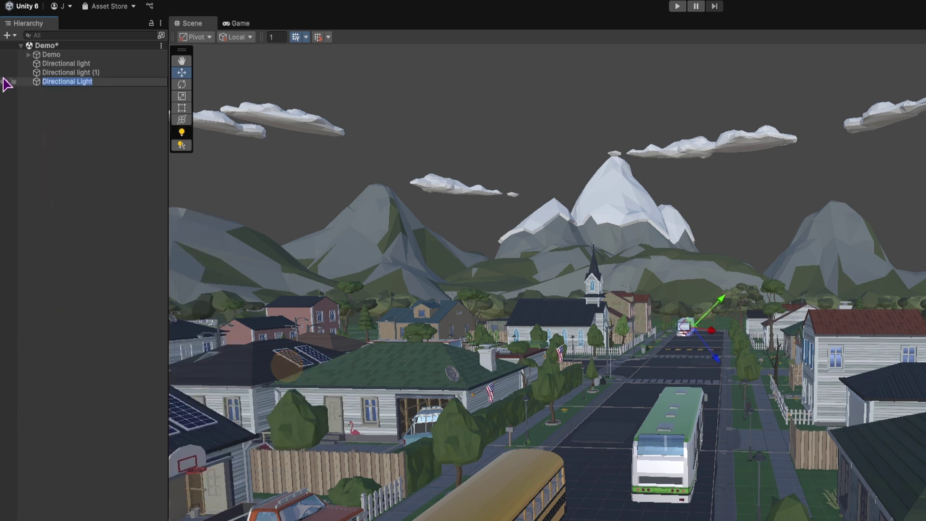
left_click(94, 124)
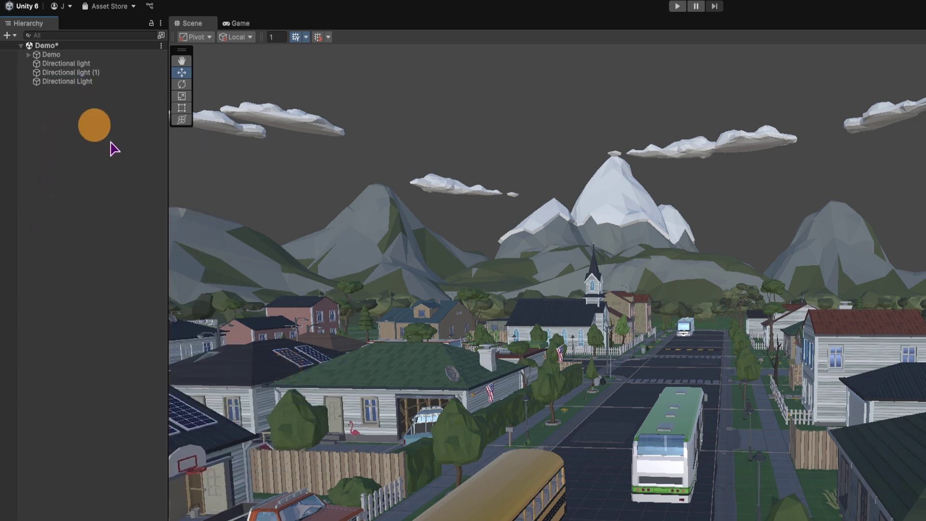
Step: Select each of the three directional lights in turn to examine them
left_click(73, 62)
left_click(77, 81)
left_click(76, 71)
left_click(80, 63)
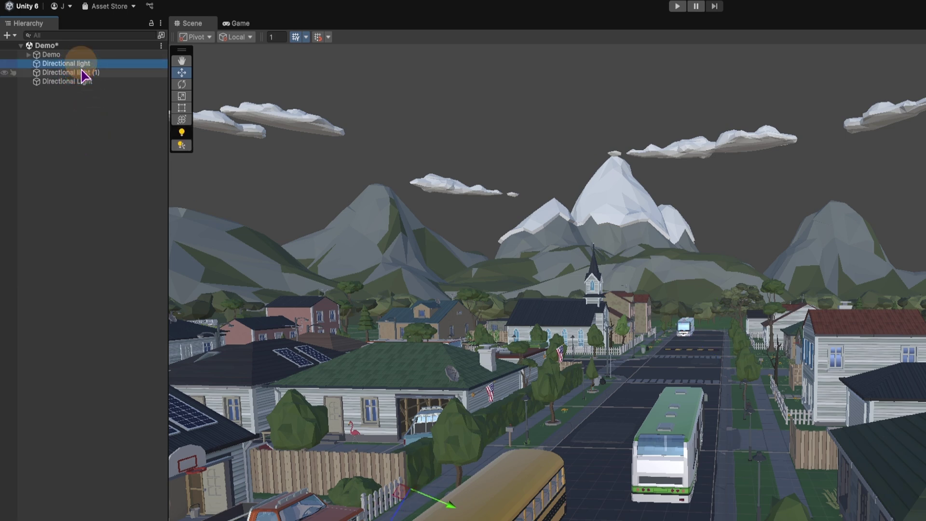
left_click(83, 73)
left_click(79, 81)
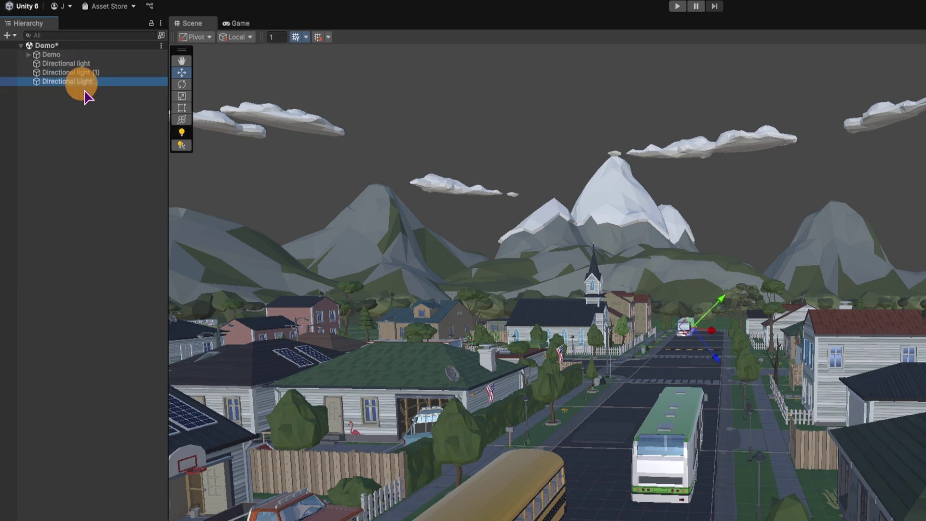
Step: Add a camera at the scene root
right_click(77, 140)
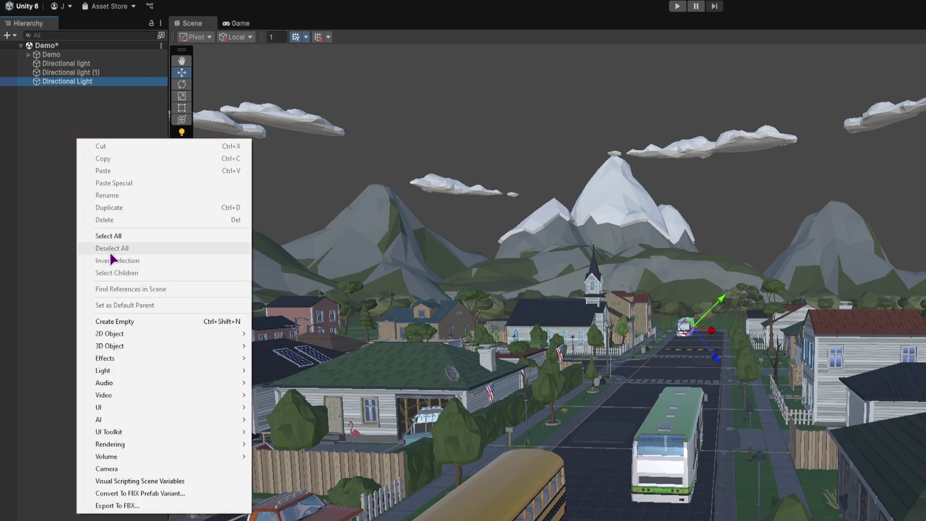
left_click(148, 466)
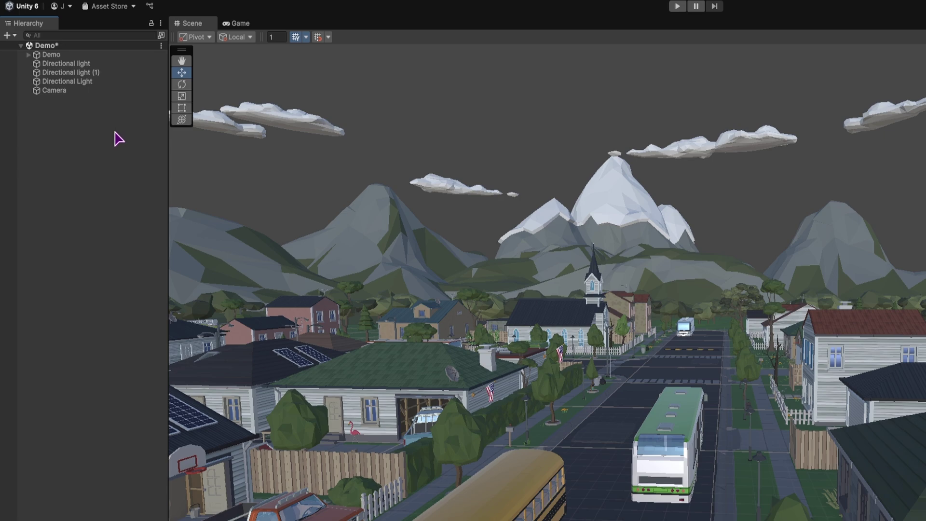
Step: Look through the child props inside the Demo object, collapse it again and clear the selection
left_click(28, 55)
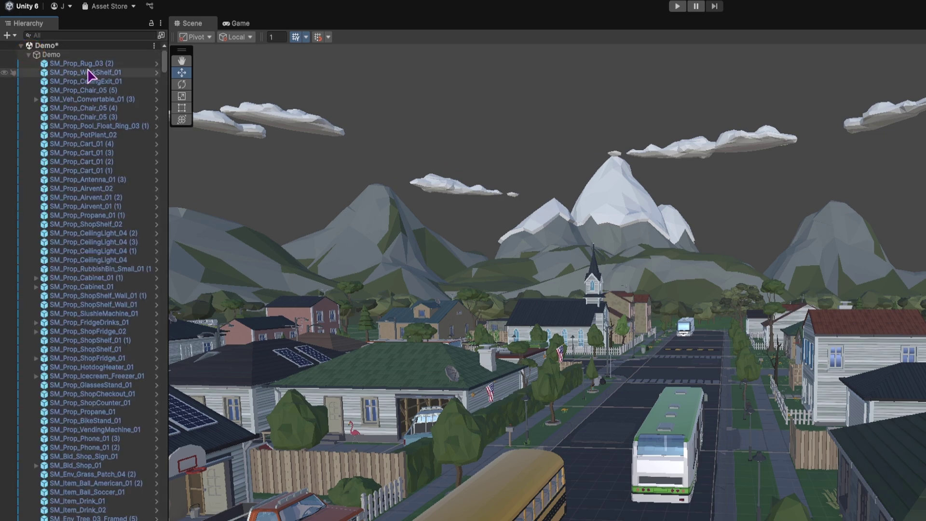
left_click_drag(165, 72, 166, 38)
left_click(33, 54)
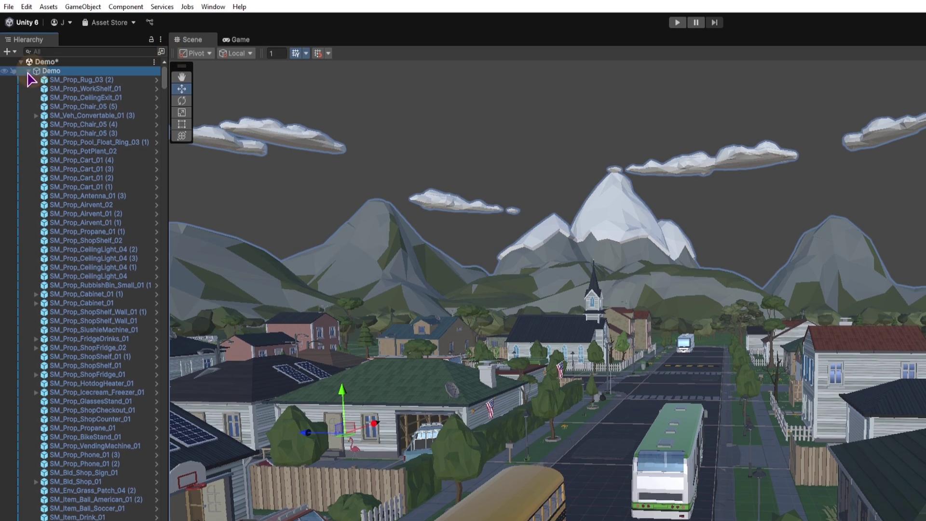
left_click(28, 71)
left_click(91, 196)
Step: Search the Unity Registry for "fbx" in the Package Manager, check the FBX Exporter package's details and close the window
left_click(213, 6)
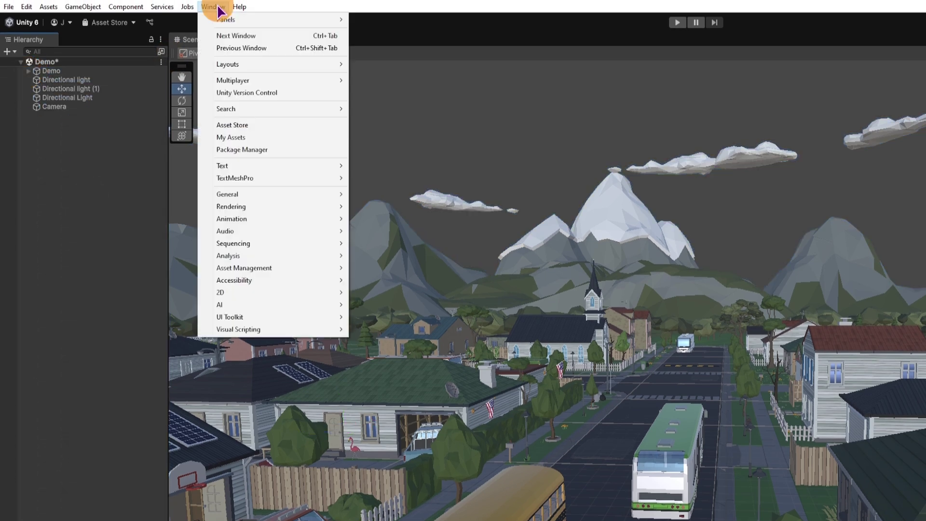
left_click(275, 150)
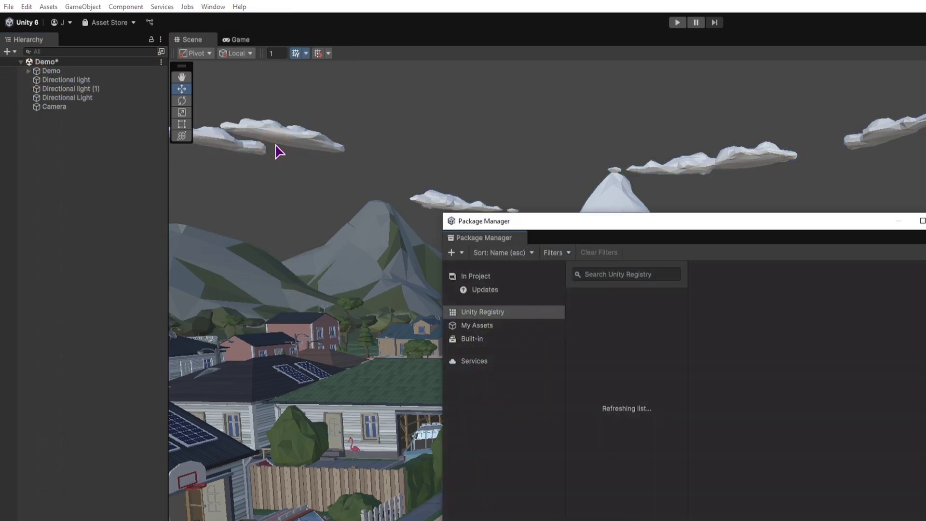
left_click(491, 315)
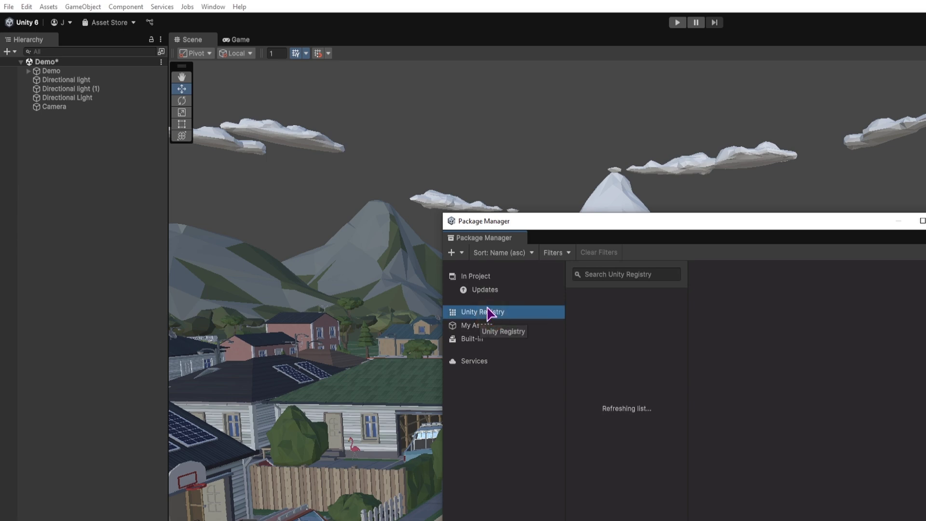
left_click(621, 272)
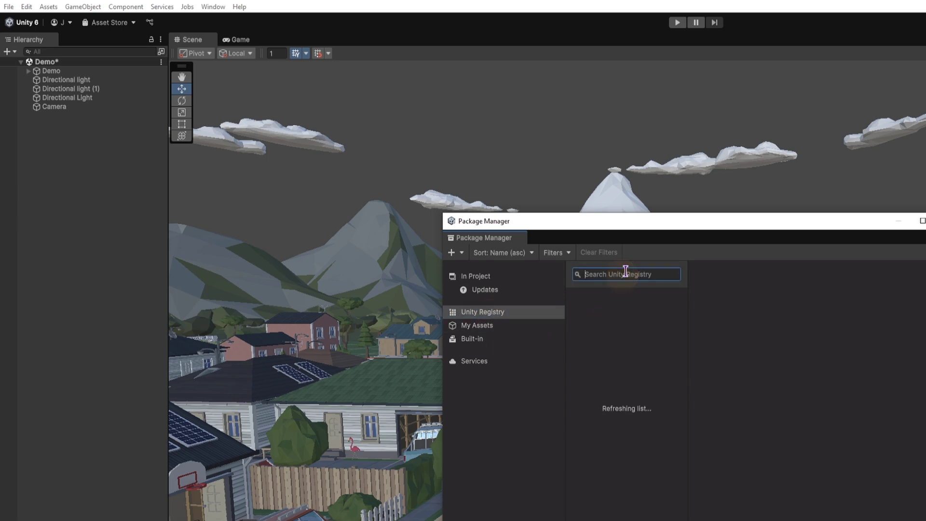
type("fbx")
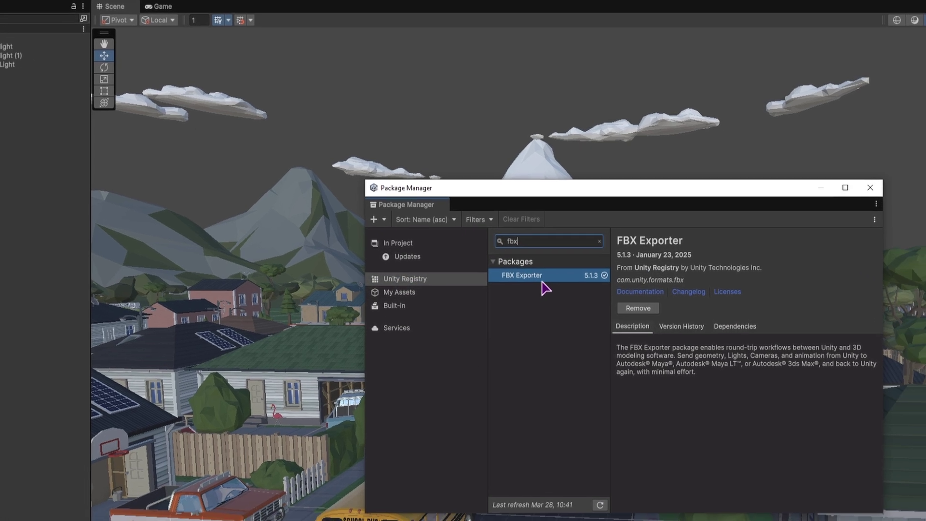
left_click(534, 281)
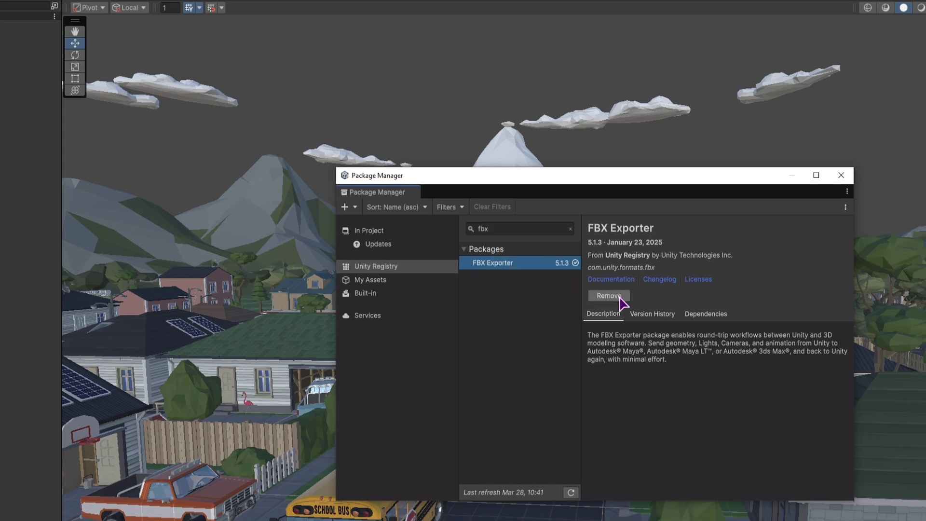
left_click(841, 175)
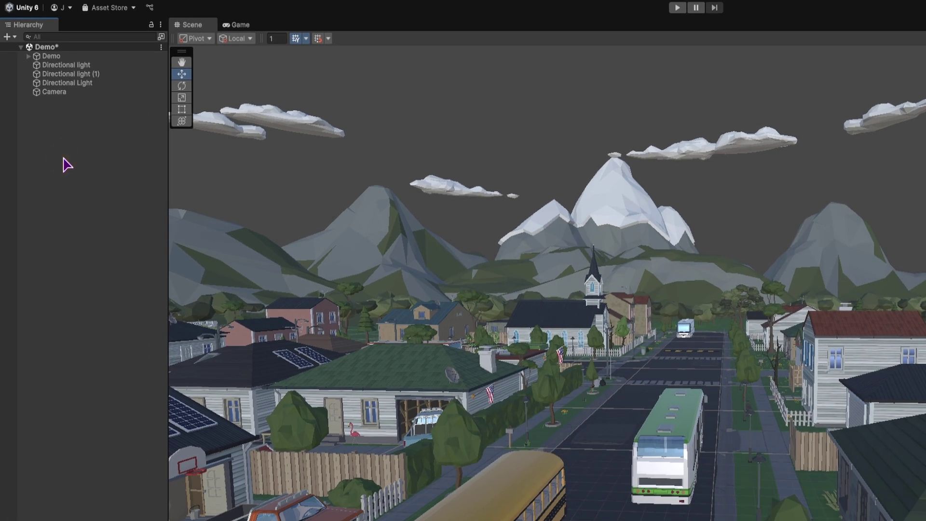
left_click(45, 57)
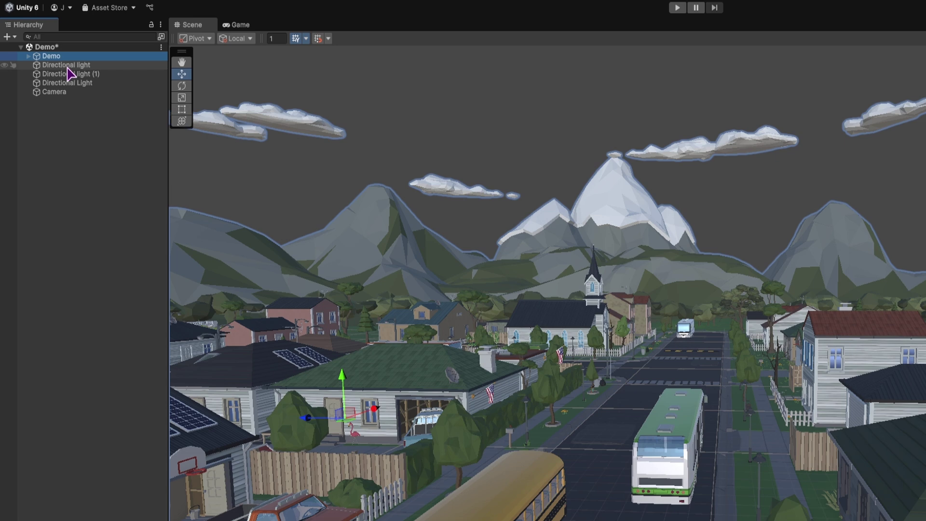
left_click(68, 73, "shift")
left_click(68, 74, "shift")
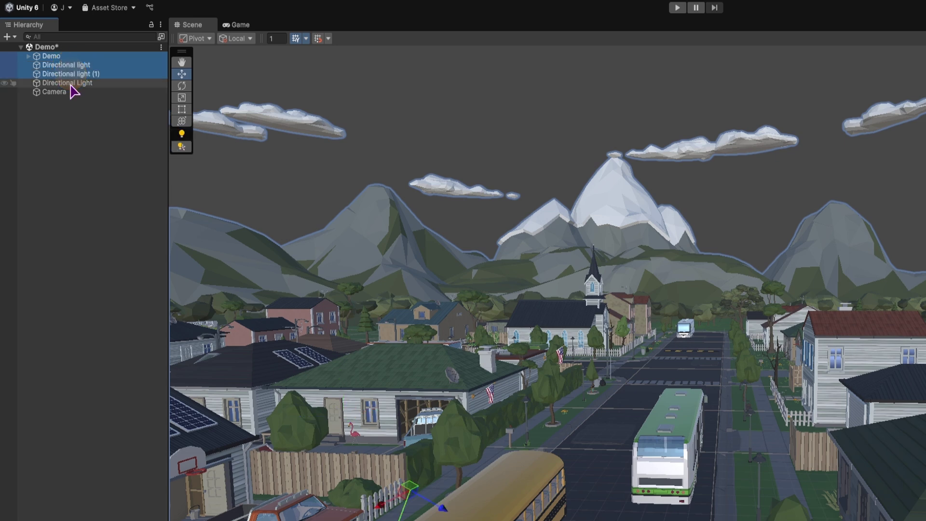
left_click(66, 93, "shift")
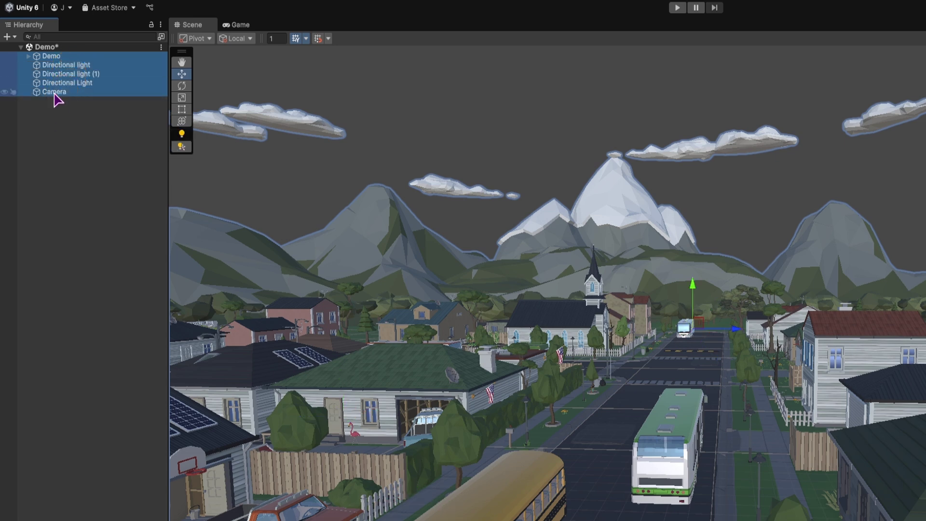
left_click(58, 93, "ctrl")
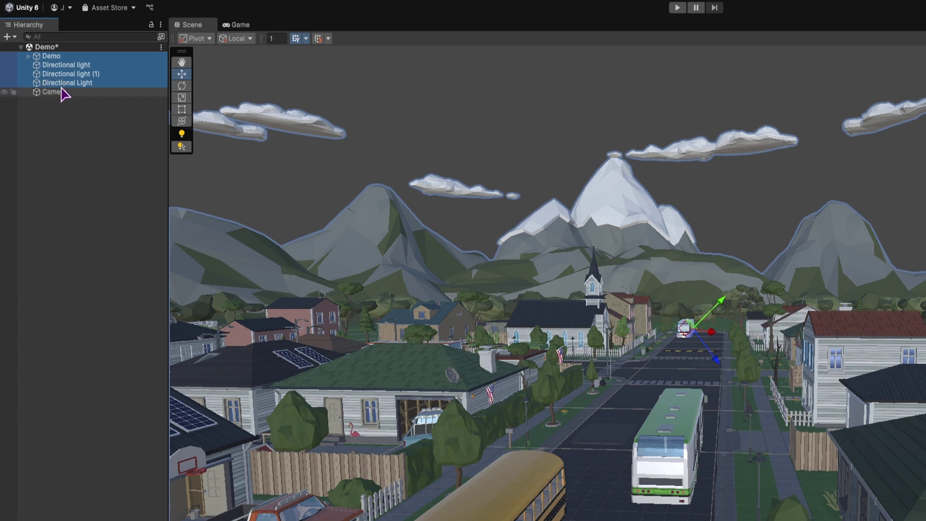
left_click(62, 83, "ctrl")
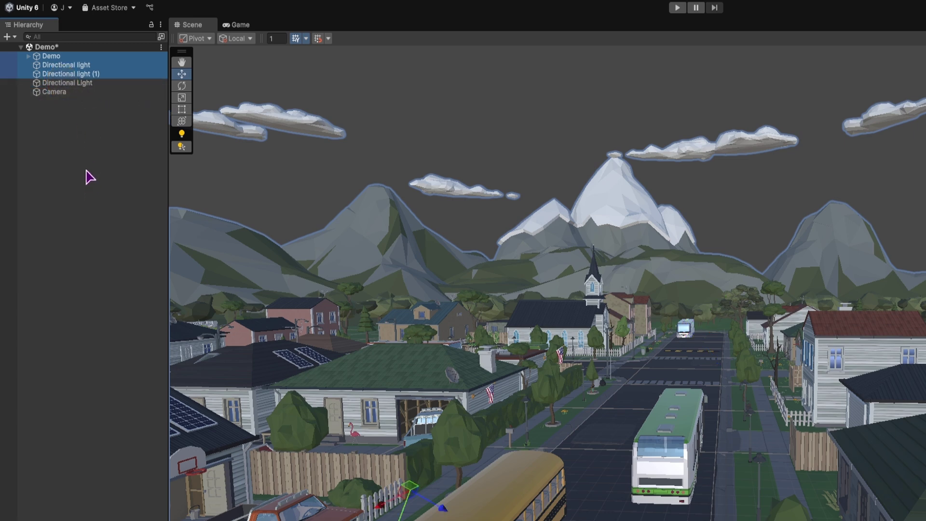
Step: Create an empty object at the scene root and name it ExportTown
right_click(59, 141)
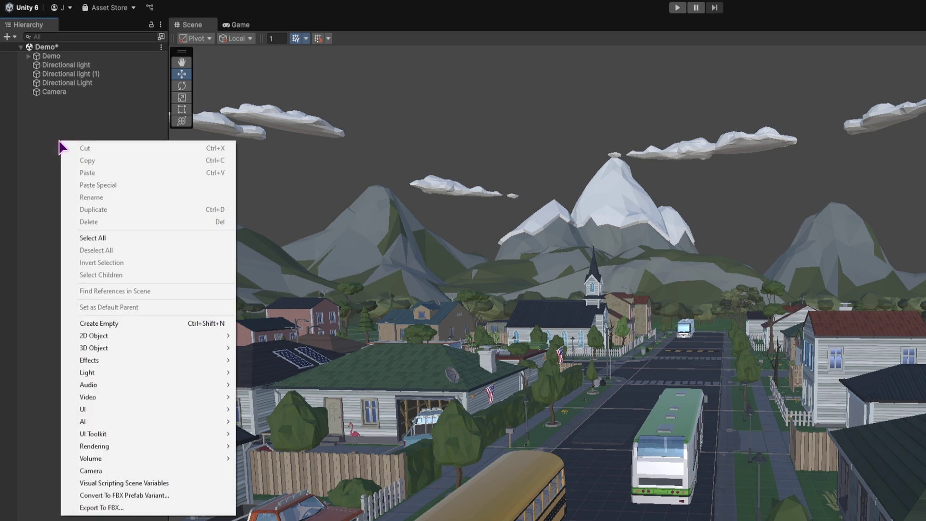
left_click(102, 323)
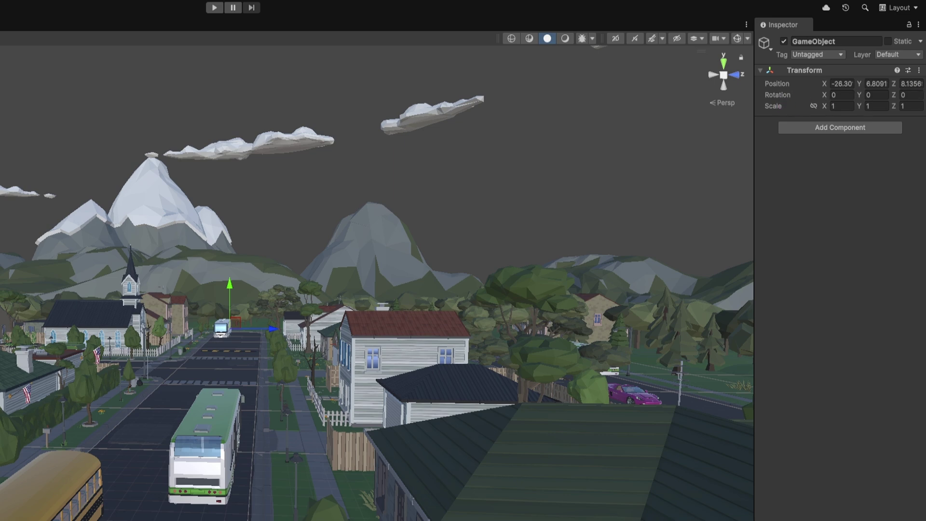
type("ExportTown")
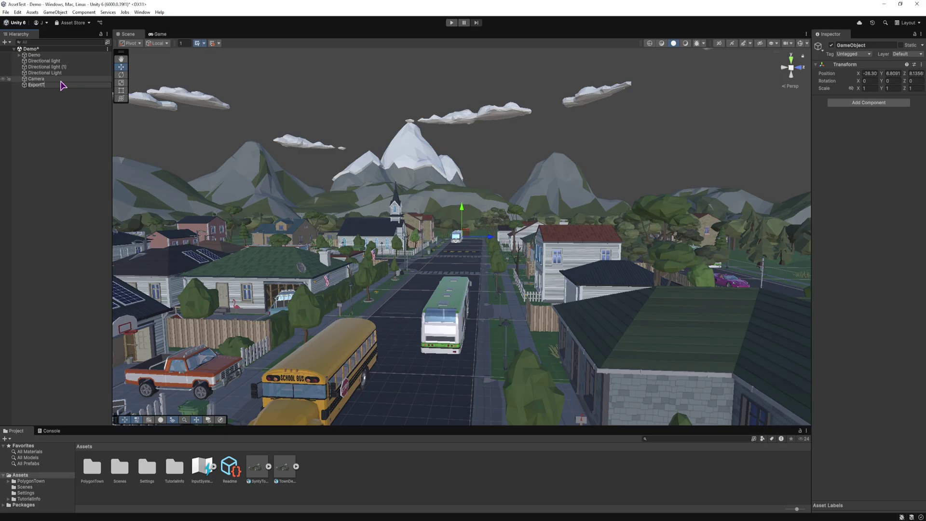
key("Return")
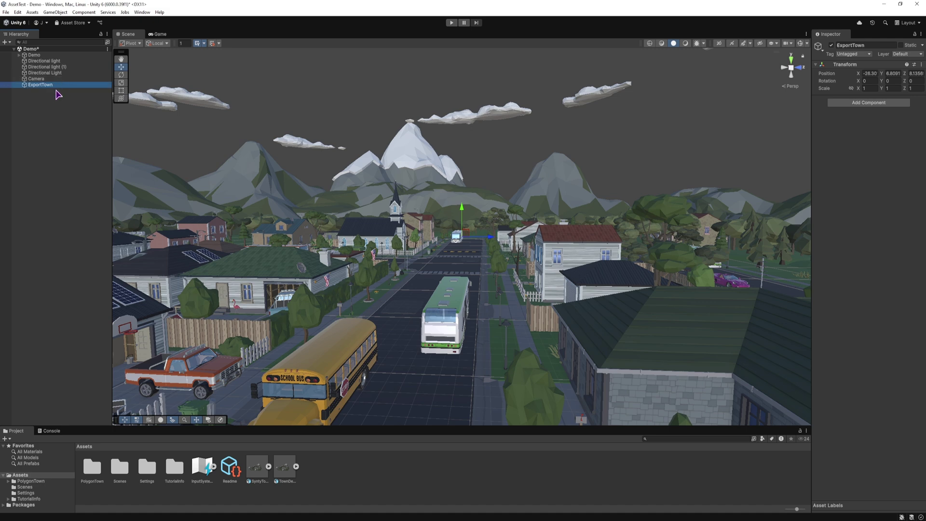
Step: Examine the ExportTown object's transform position values
left_click(867, 75)
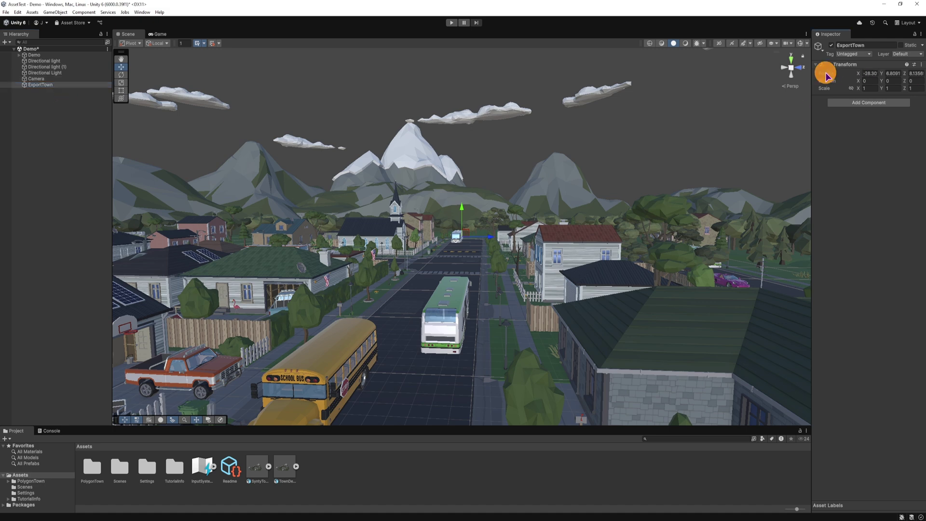
right_click(860, 75)
left_click(916, 72)
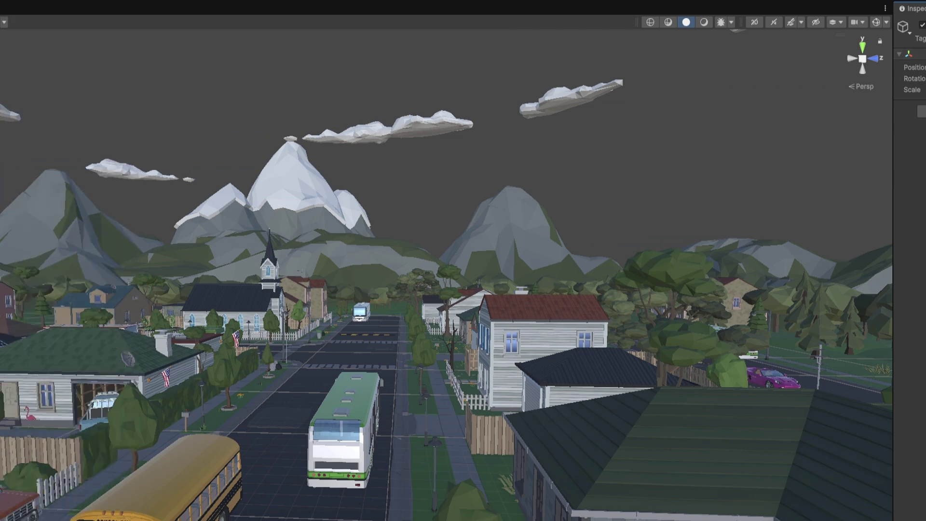
Step: Make the Demo object a child of ExportTown and clear the selection
left_click(52, 40)
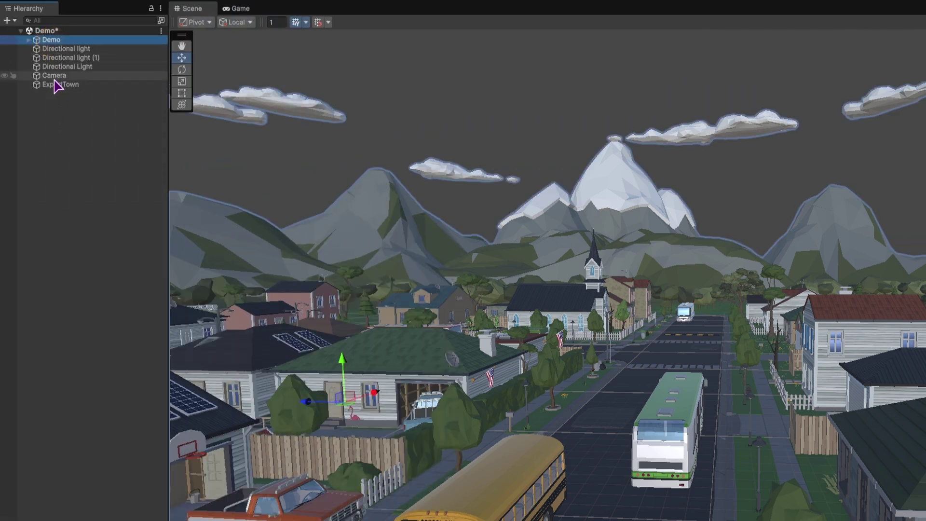
left_click_drag(58, 42, 60, 46)
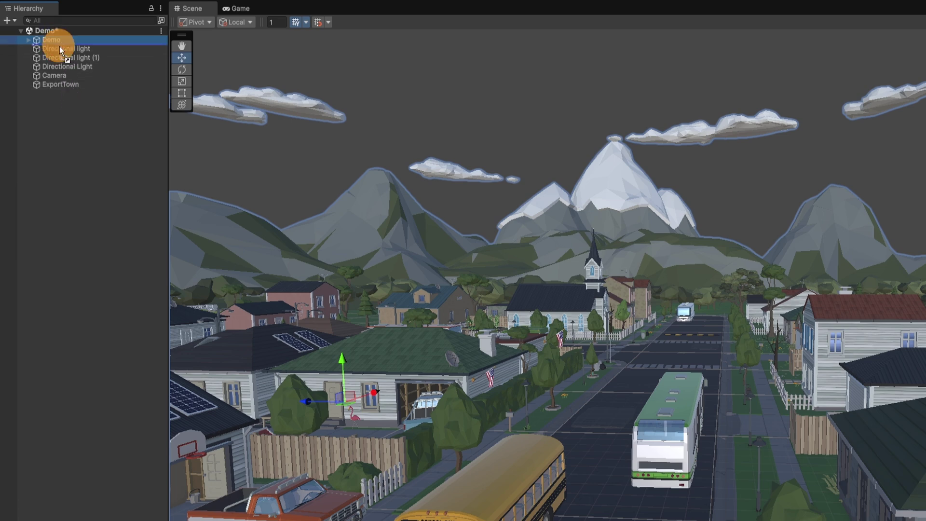
left_click_drag(67, 88, 66, 84)
left_click(88, 110)
left_click(64, 85)
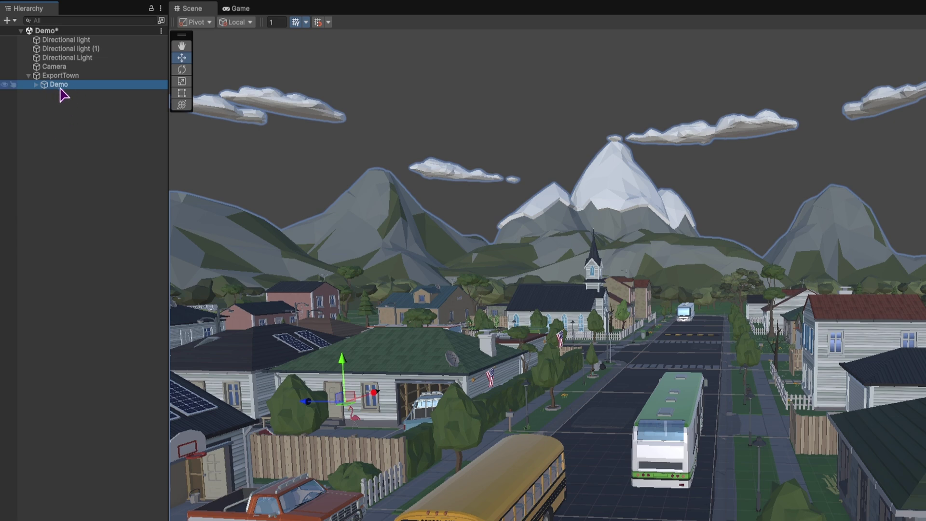
left_click(91, 107)
Step: Move the three directional lights and the Camera into the ExportTown parent together
left_click(86, 49)
left_click(85, 41, "ctrl")
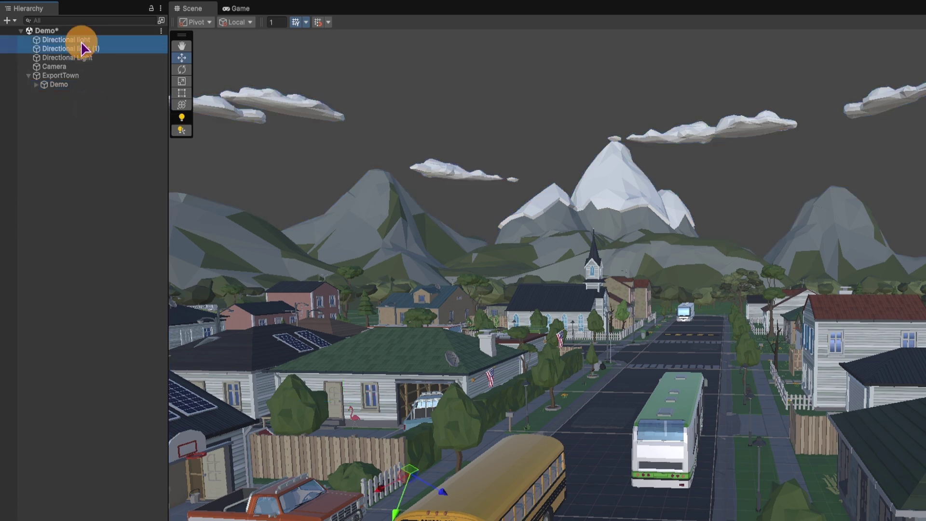
left_click(65, 66, "ctrl")
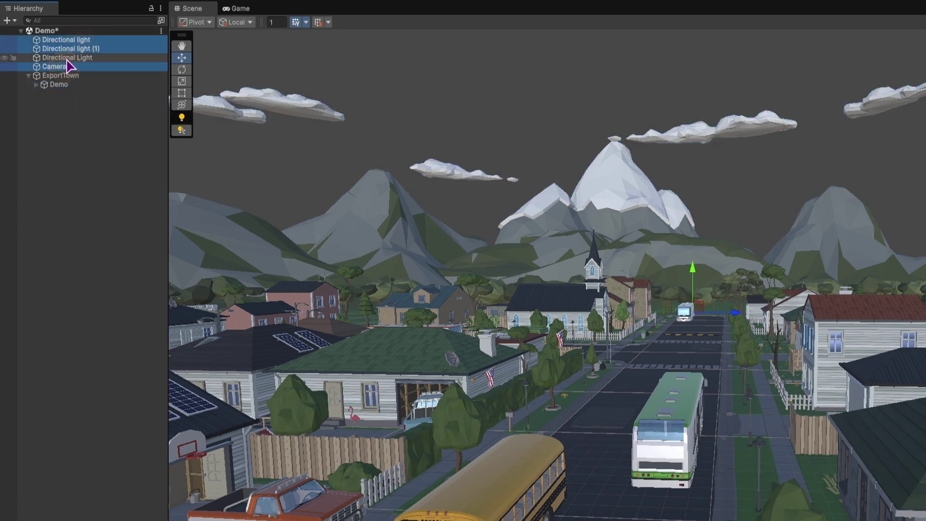
left_click(70, 57, "ctrl")
left_click_drag(58, 91, 60, 74)
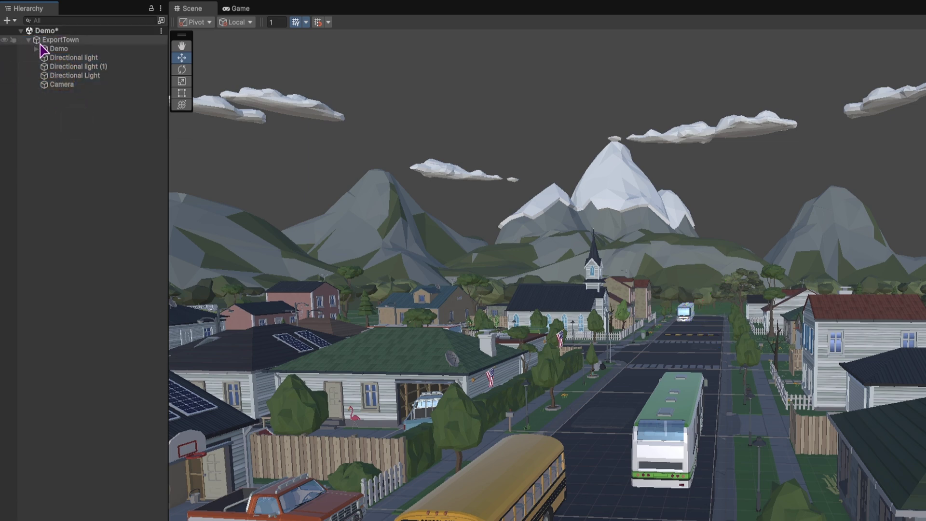
Step: Configure the FBX export of ExportTown with the Binary format and embedded textures
left_click(57, 40)
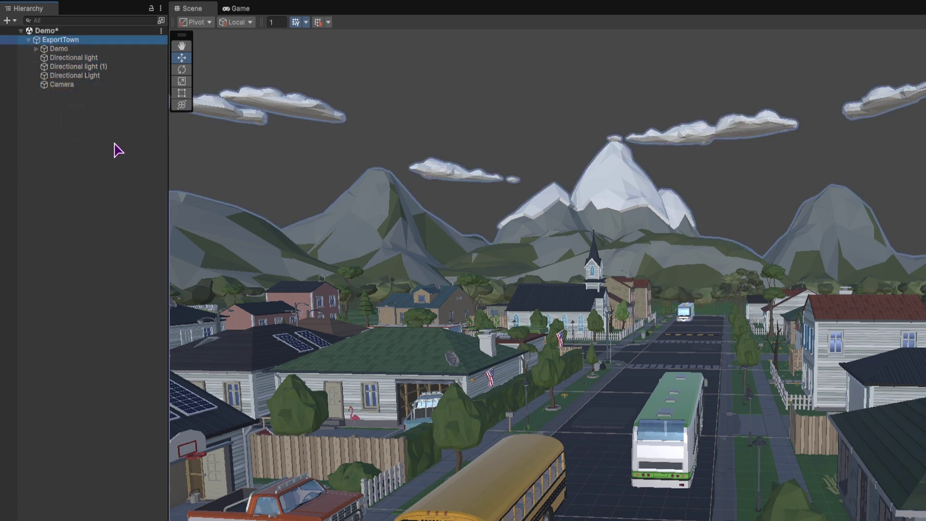
right_click(81, 42)
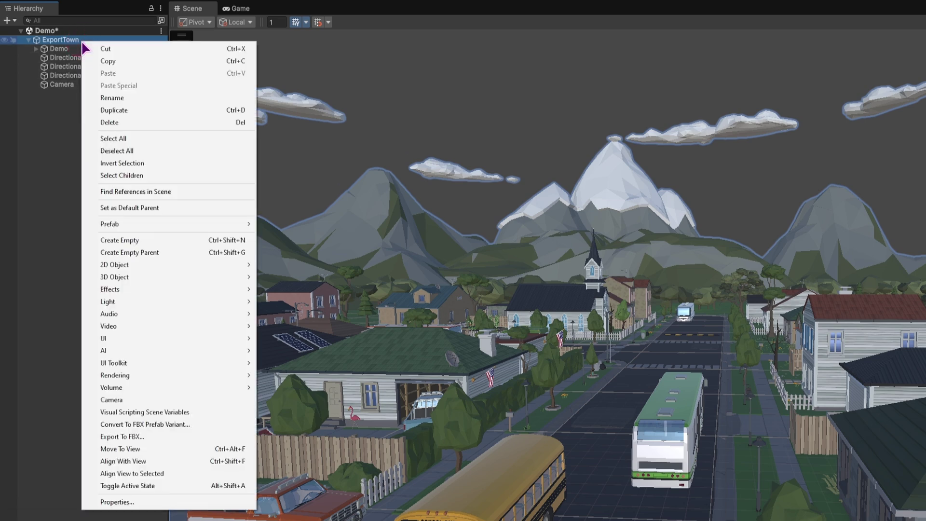
left_click(153, 436)
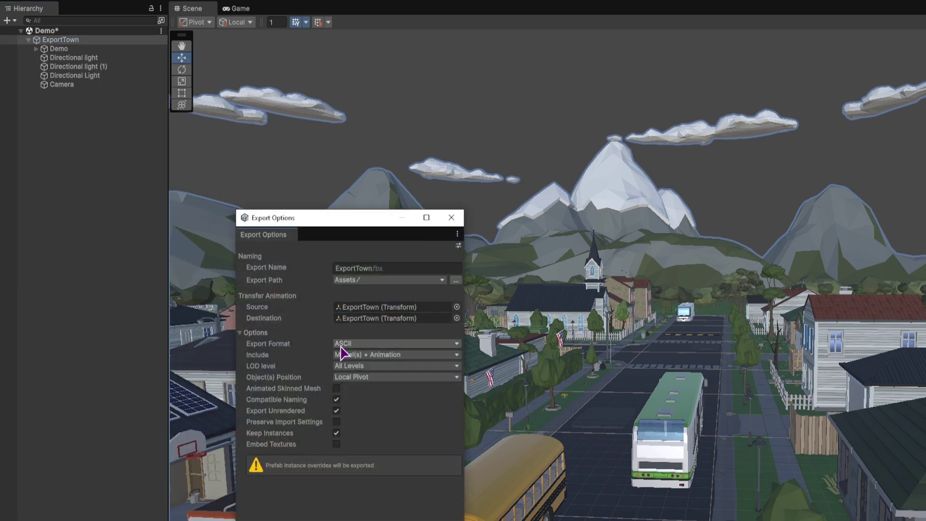
left_click(343, 345)
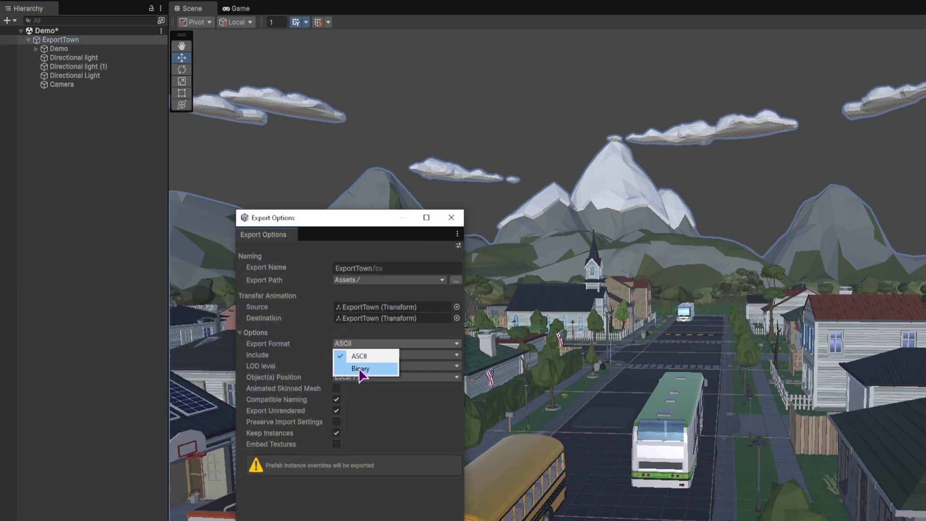
left_click(360, 370)
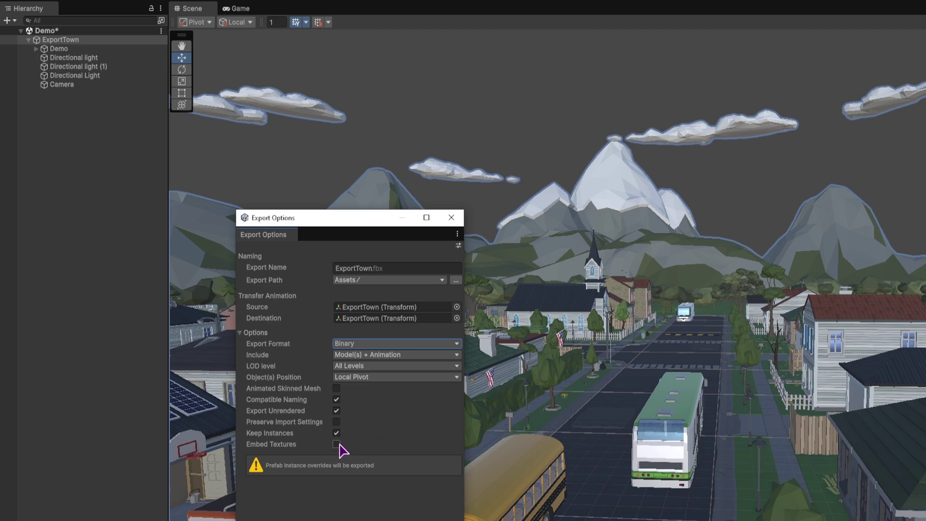
left_click(336, 444)
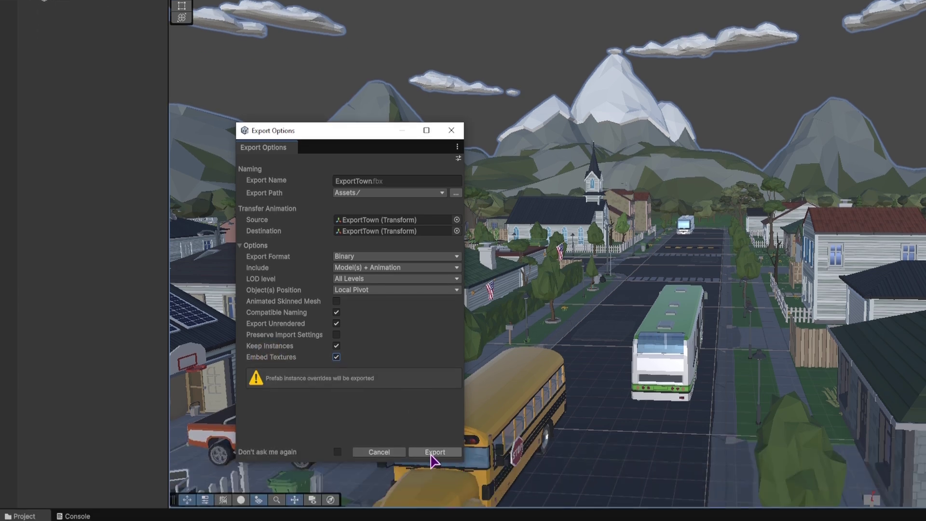
left_click_drag(372, 181, 334, 182)
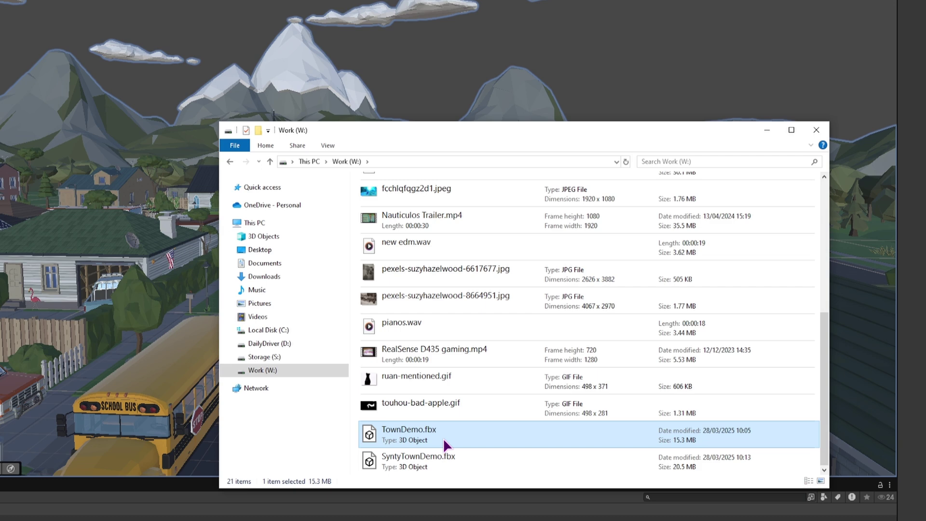
Step: Check the details of SyntyTownDemo.fbx on the Work (W:) drive in File Explorer
left_click(422, 457)
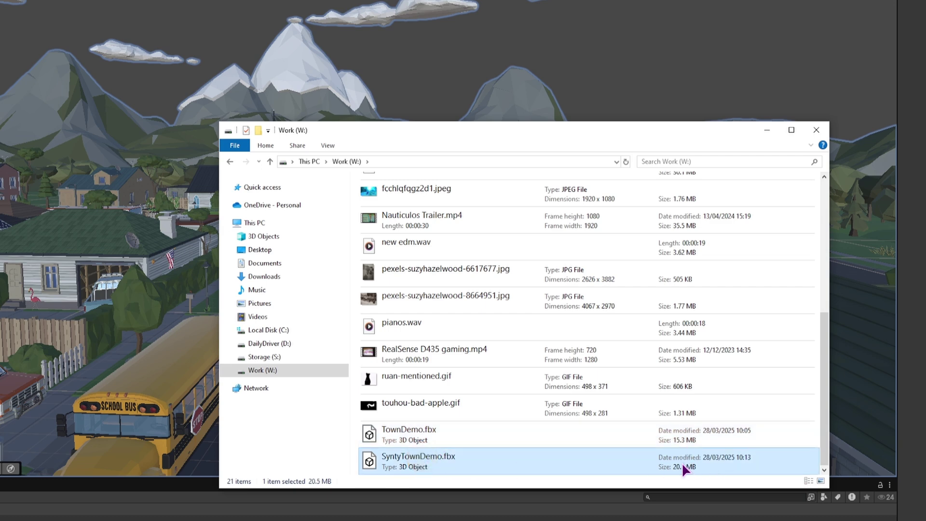
left_click(111, 302)
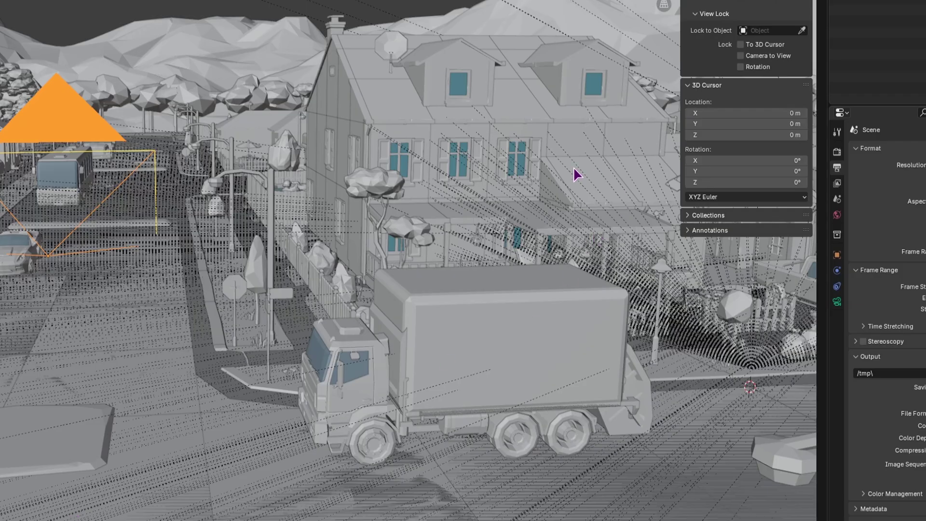
Step: Switch to Blender and examine the imported town's houses, vehicles and surrounding mountains, viewing its colours in material preview
scroll(384, 197, "down", 3)
middle_click_drag(381, 211, 366, 286)
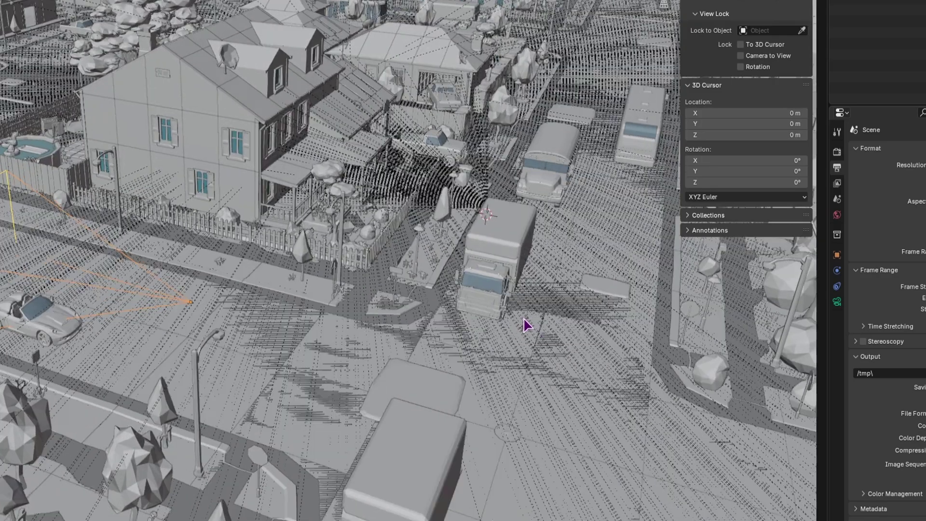
middle_click_drag(527, 320, 498, 304)
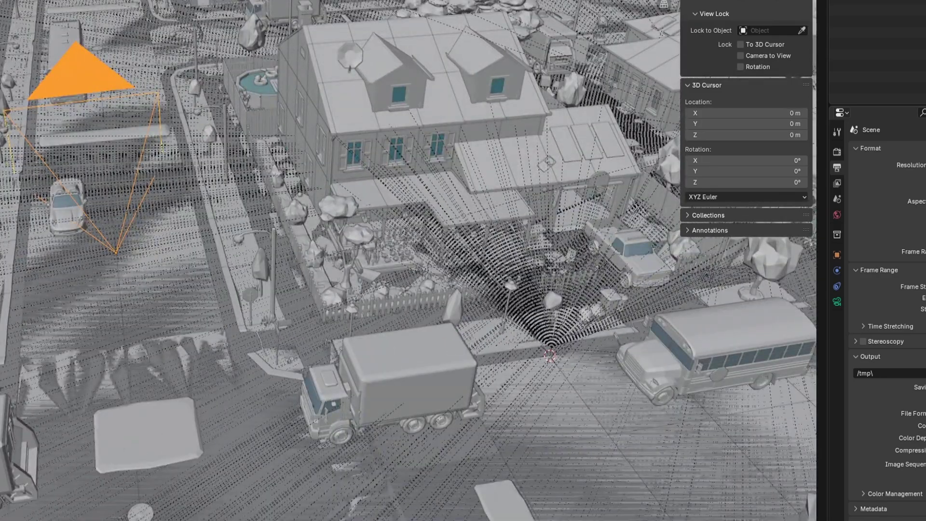
scroll(289, 331, "down", 4)
middle_click_drag(289, 331, 229, 298)
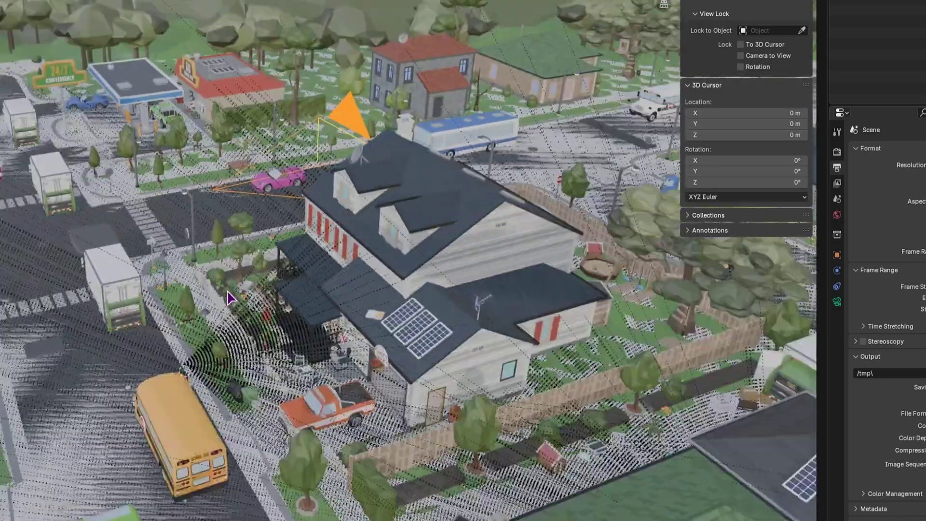
scroll(163, 261, "down", 5)
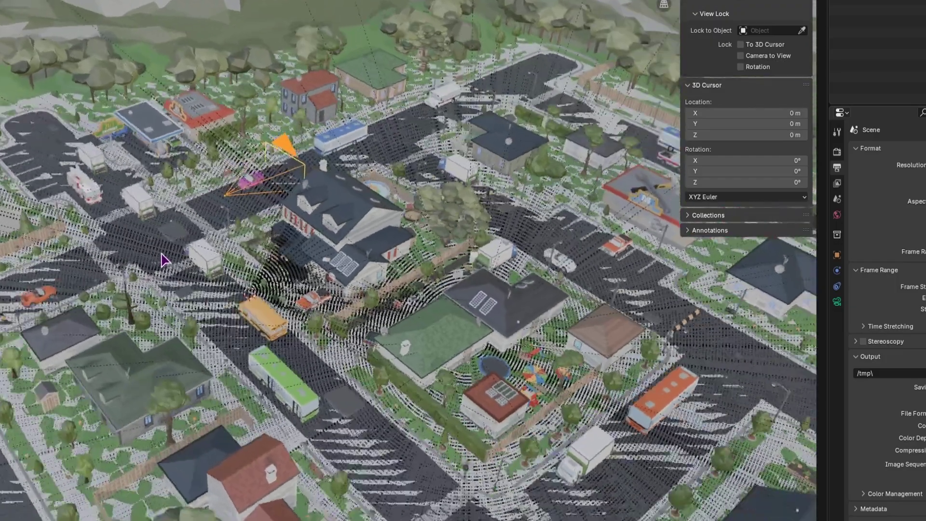
scroll(231, 275, "down", 6)
scroll(259, 247, "down", 3)
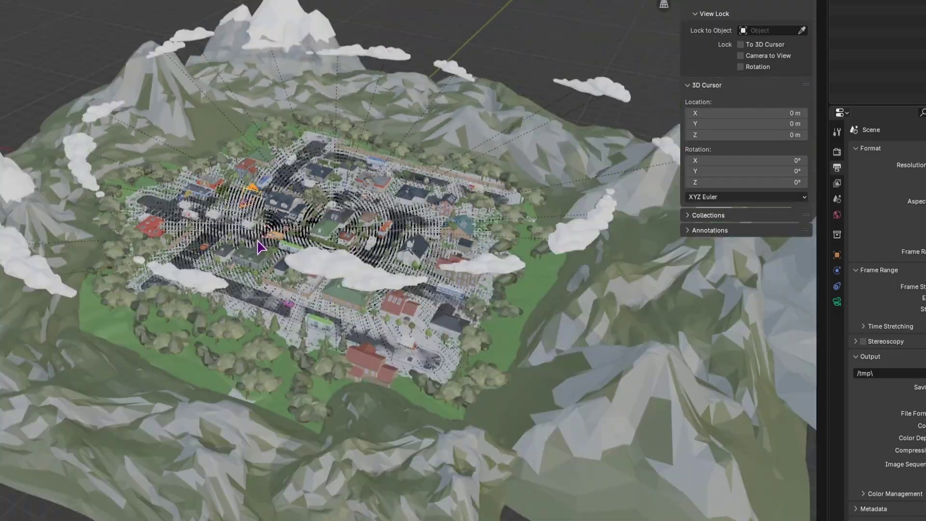
middle_click_drag(263, 248, 212, 255)
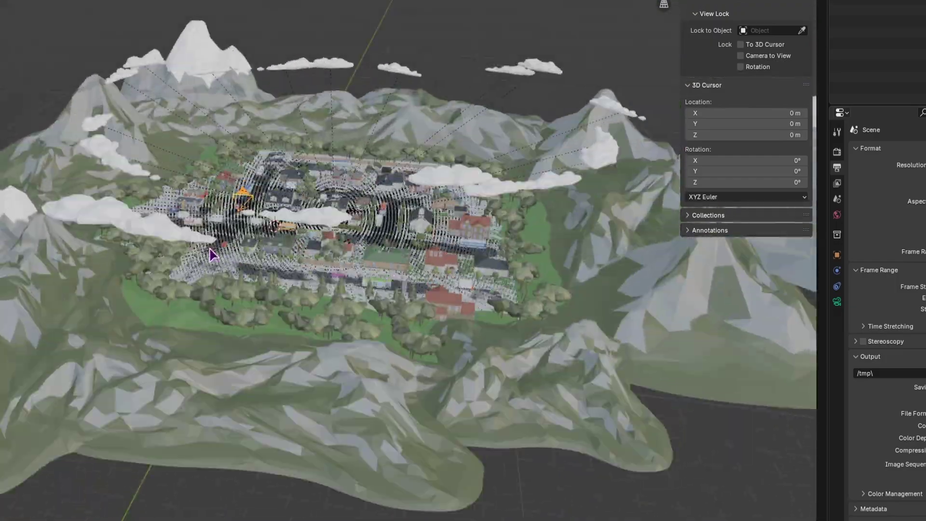
Step: Inspect the furnished interior of a house and switch the viewport to rendered shading
middle_click_drag(471, 320, 506, 384)
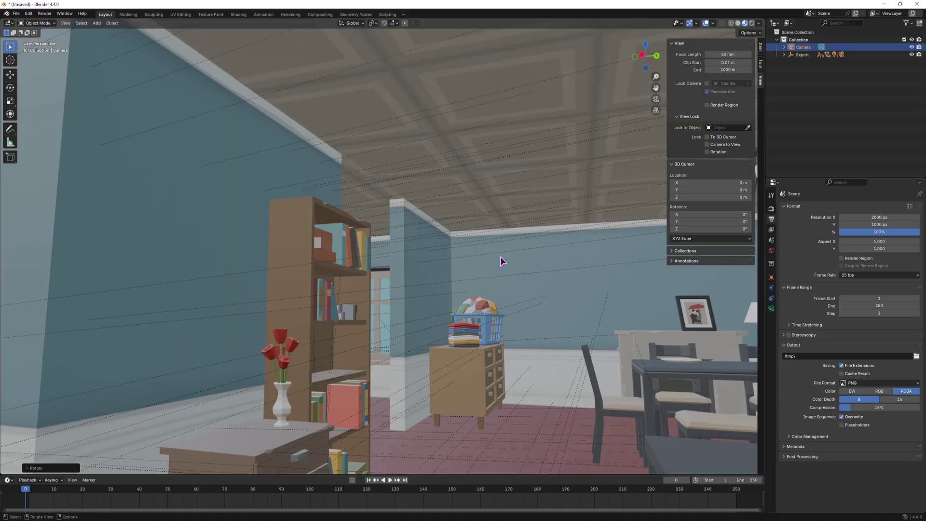
mouse_move(498, 262)
middle_mouse_down()
mouse_move(554, 265)
mouse_move(407, 286)
mouse_move(486, 254)
mouse_move(458, 250)
middle_mouse_up()
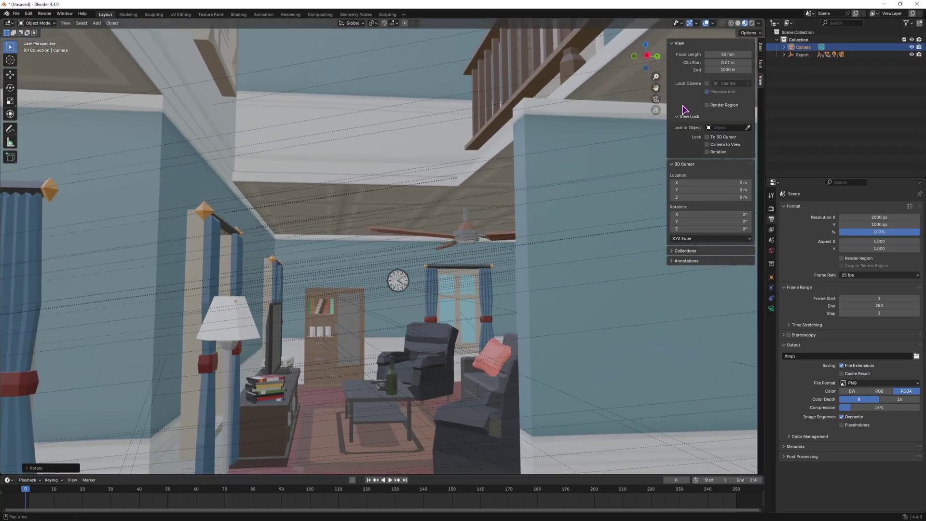
left_click(752, 23)
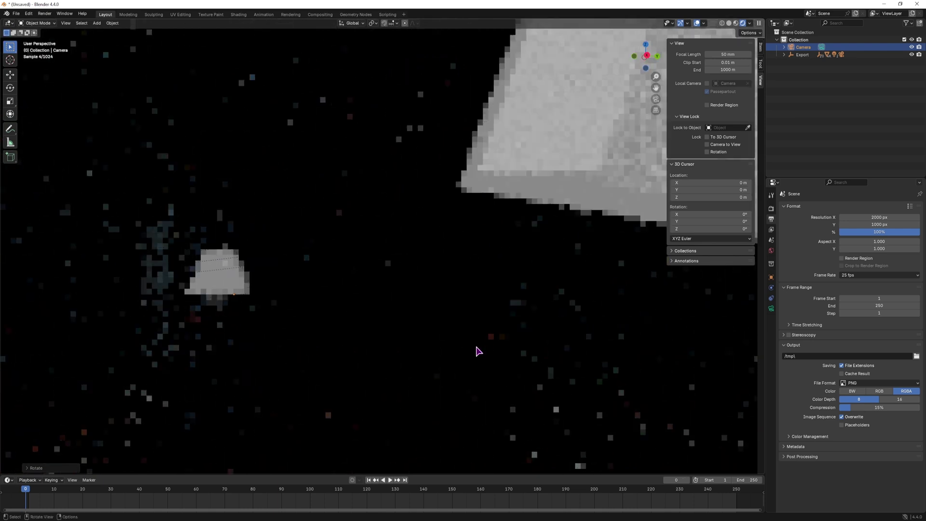
Step: Try world background strengths of 10 and 100 to brighten the rendered scene
left_click(770, 251)
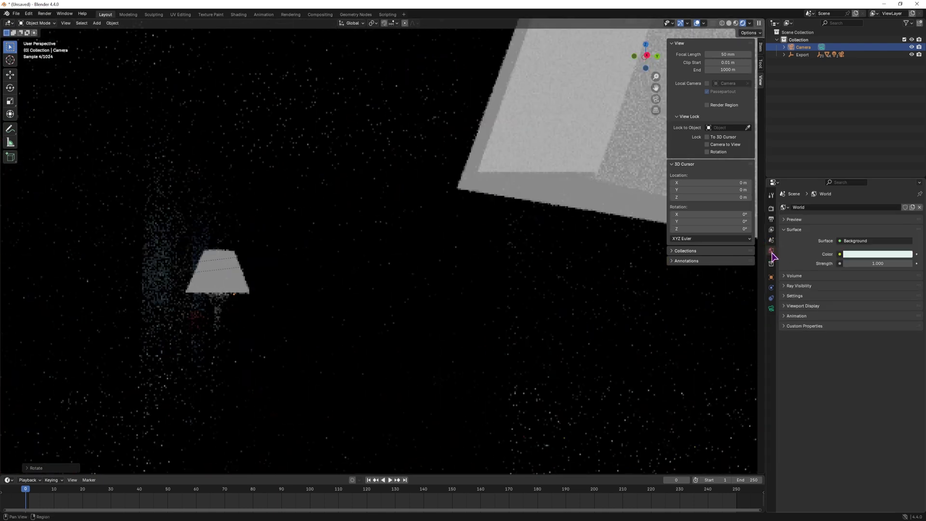
left_click(867, 264)
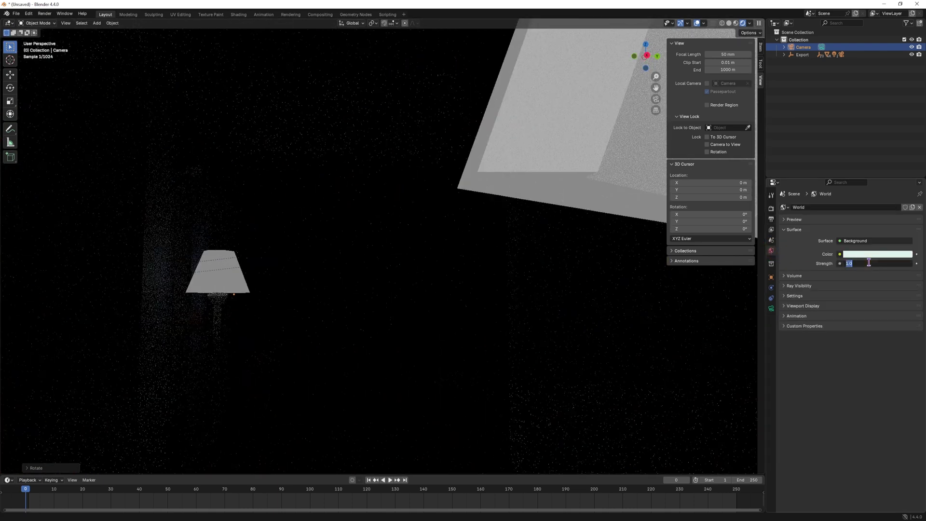
type("10")
key("Return")
left_click(889, 263)
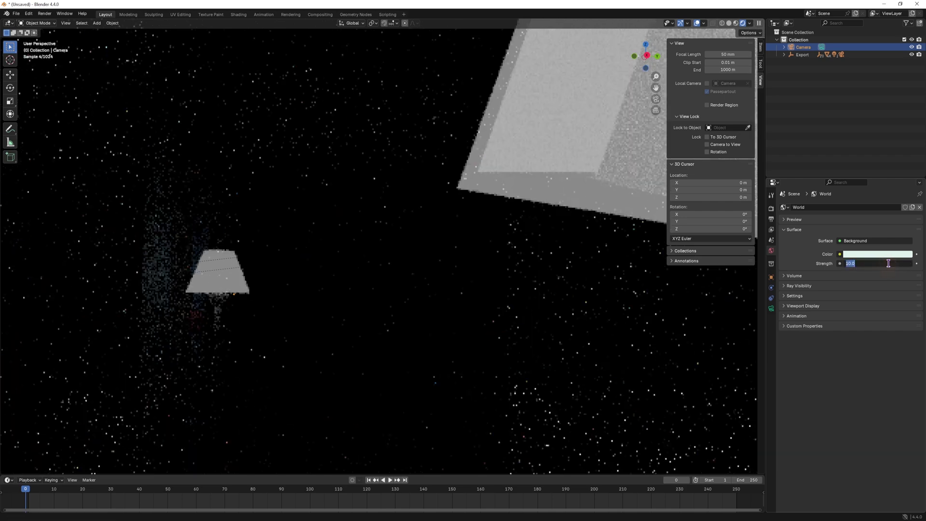
type("100")
key("Return")
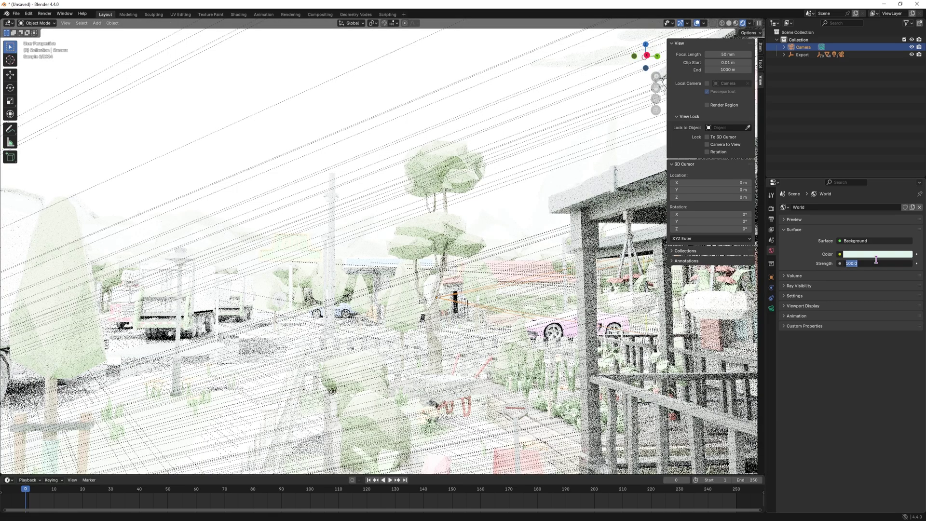
Step: Set the world background strength to 1
left_click(876, 261)
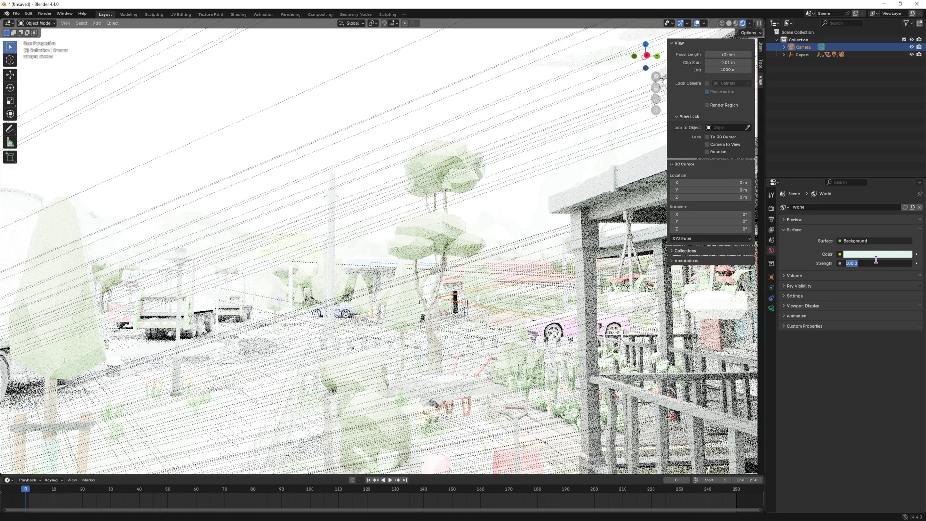
type("1")
key("Return")
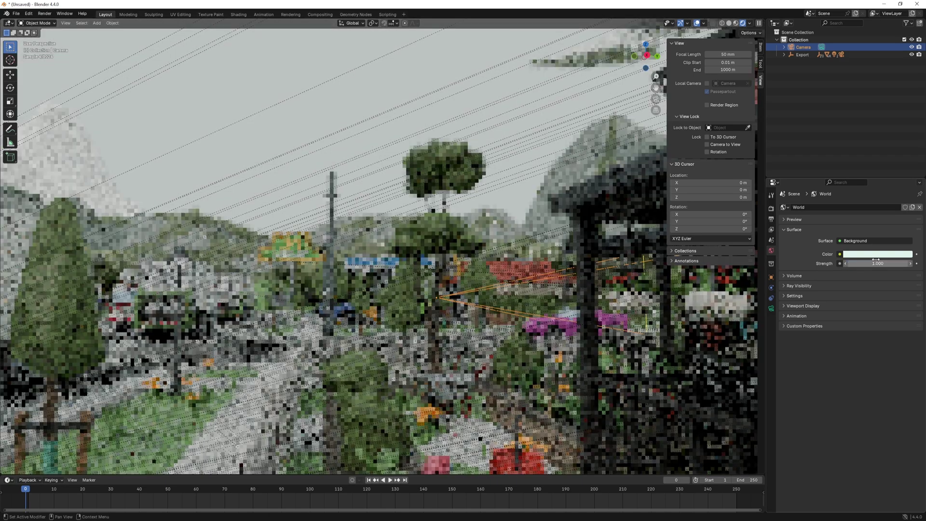